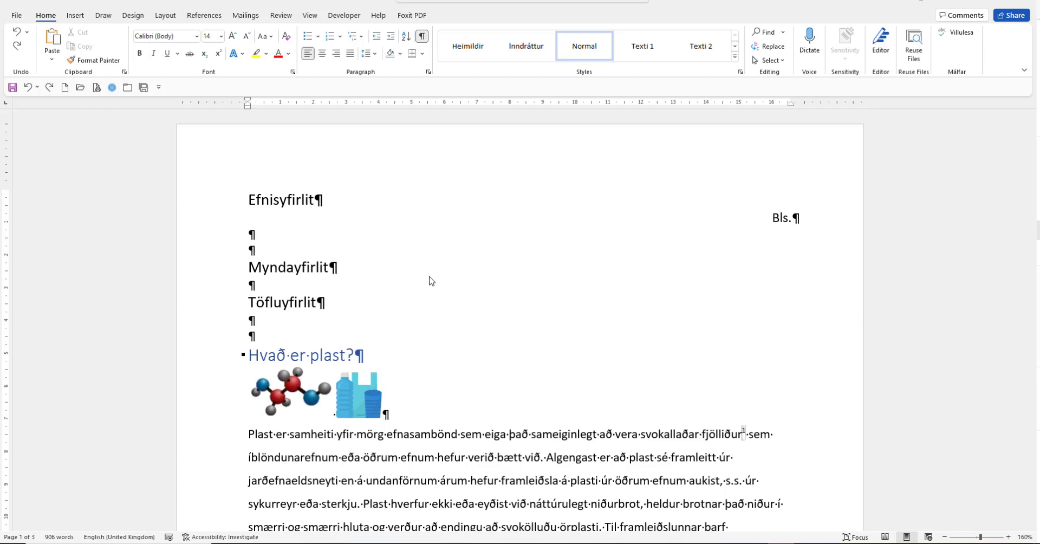
# - Insert a Next Page section break directly before the heading "Hvað er plast?"
pyautogui.click(249, 355)
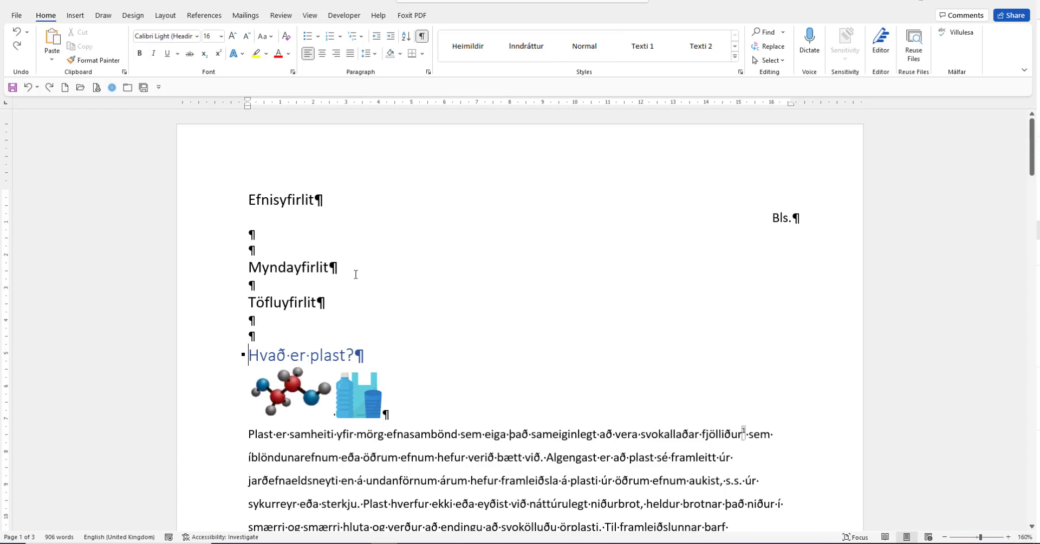
pyautogui.click(166, 17)
pyautogui.click(147, 32)
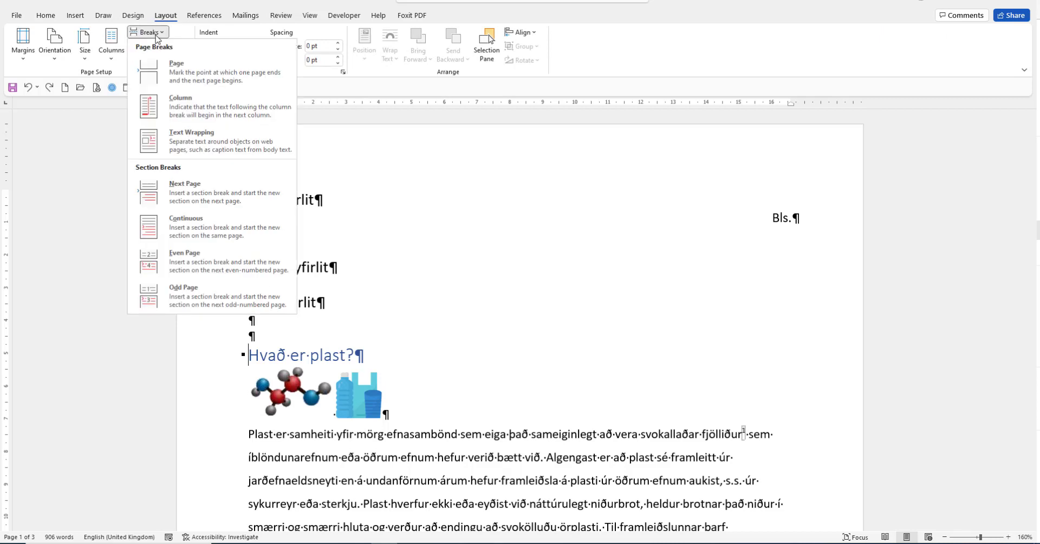
pyautogui.click(189, 202)
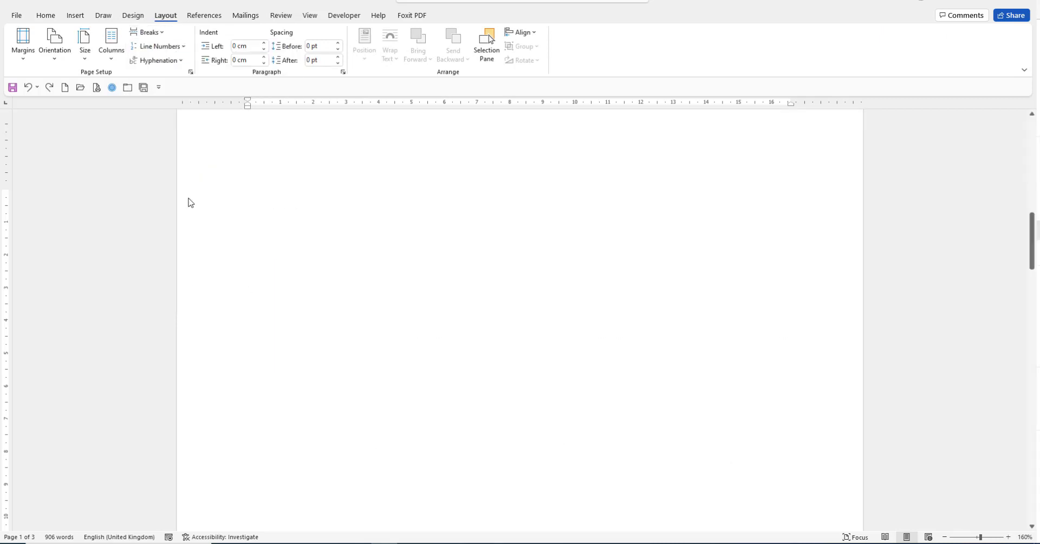
pyautogui.scroll(5, 411, 248)
pyautogui.scroll(5, 474, 199)
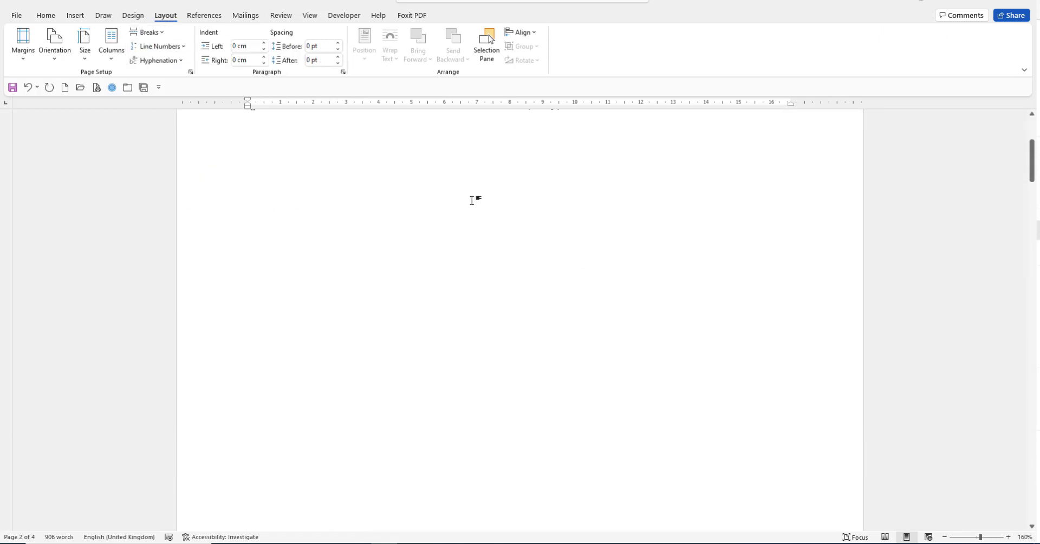
# - Open the Heading 2 style for modification and set its font size to 12
pyautogui.click(46, 16)
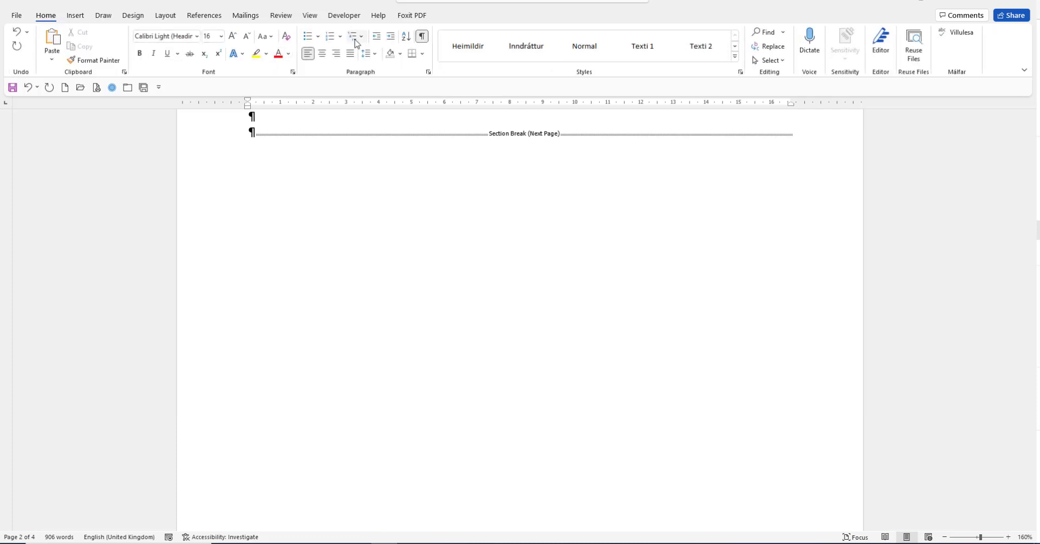
pyautogui.click(256, 133)
pyautogui.scroll(-5, 398, 313)
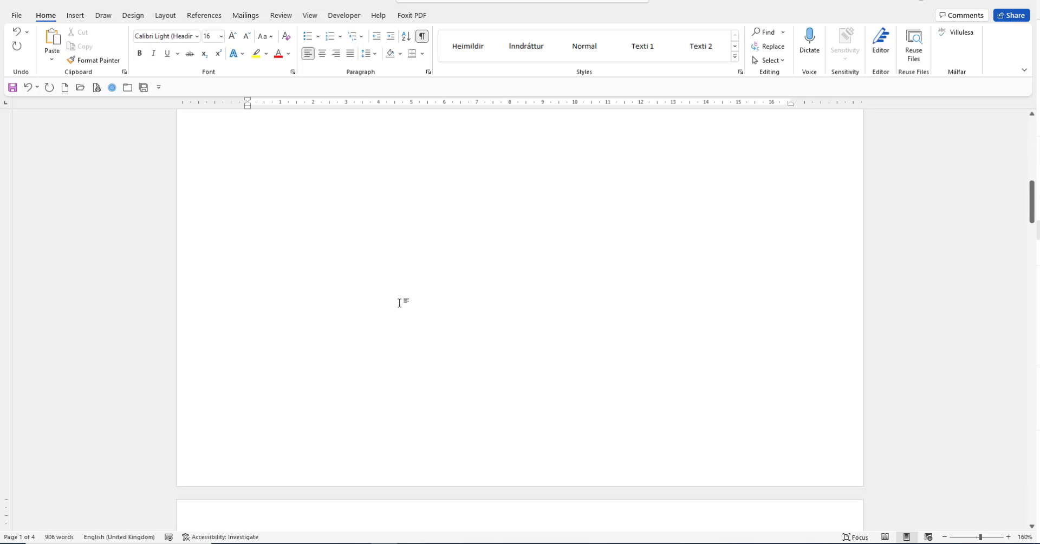
pyautogui.click(735, 59)
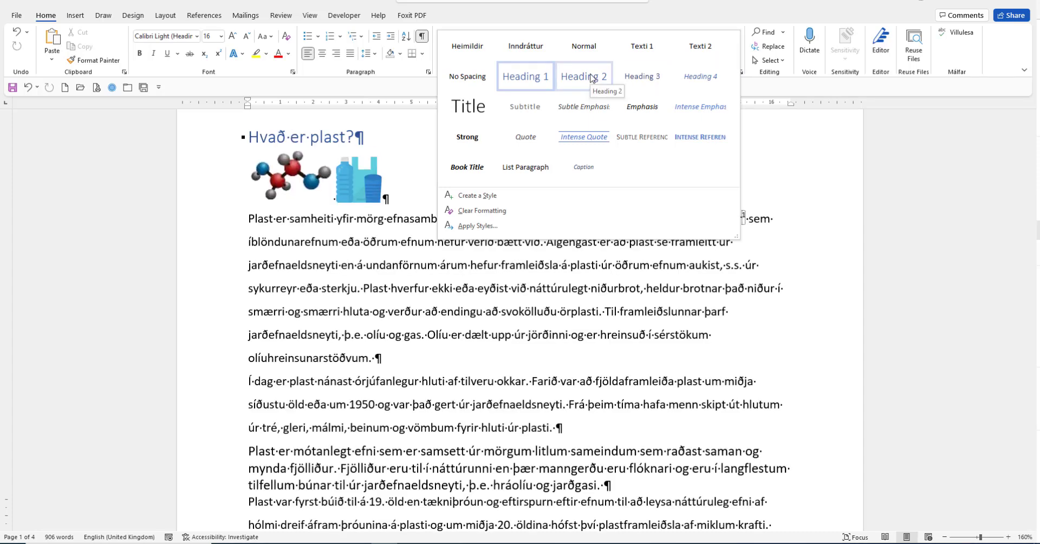
pyautogui.rightClick(592, 78)
pyautogui.click(628, 96)
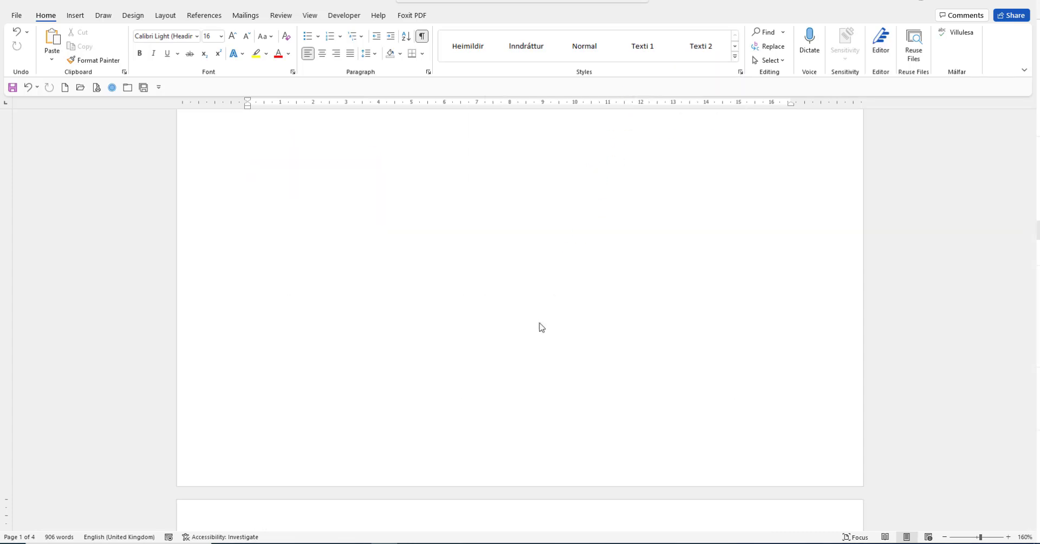
pyautogui.click(678, 189)
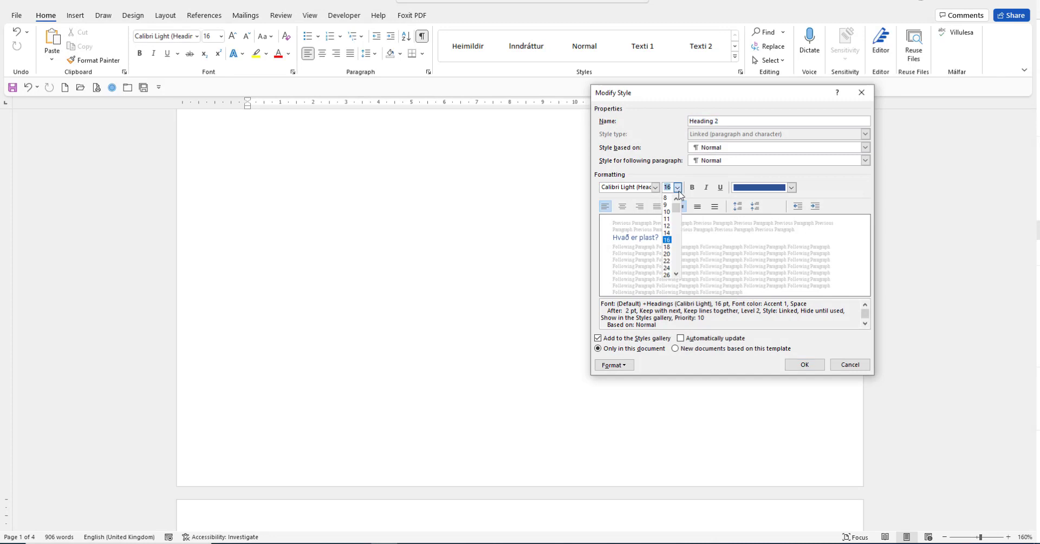
pyautogui.click(667, 226)
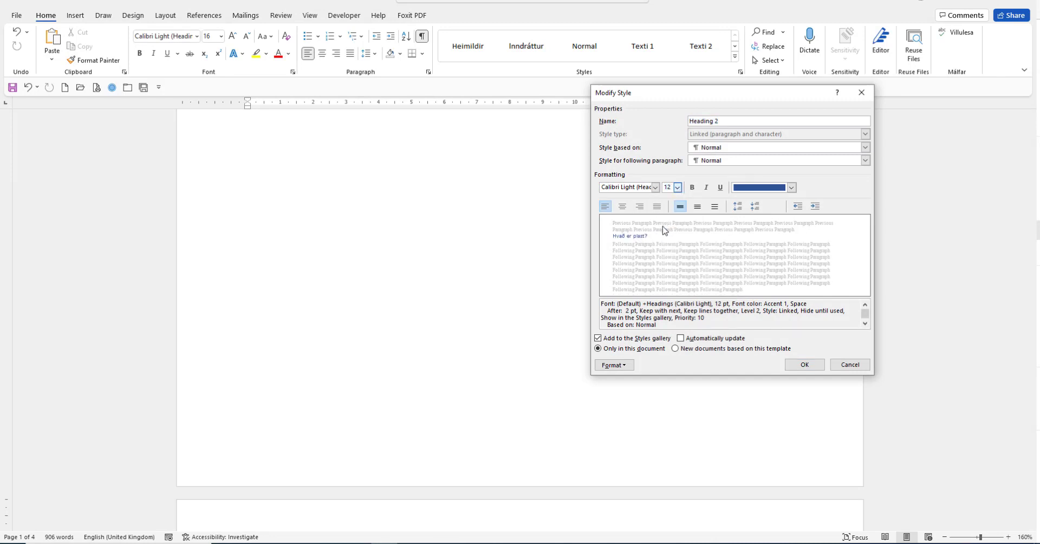
# - Set Heading 2's paragraph spacing to 6 pt before and 3 pt after, and apply the style changes
pyautogui.click(608, 366)
pyautogui.click(627, 390)
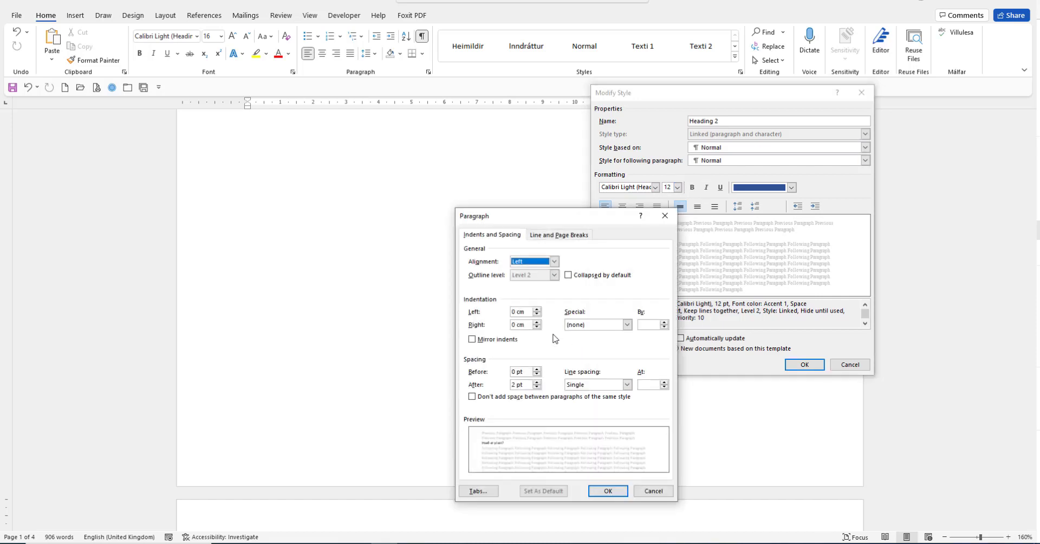
pyautogui.click(537, 369)
pyautogui.click(516, 384)
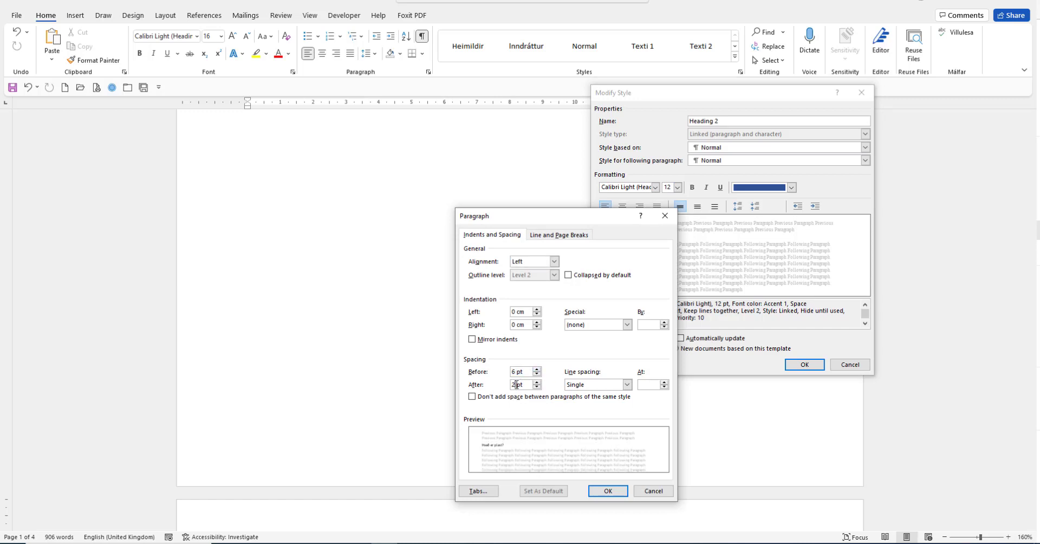
pyautogui.moveTo(516, 385); pyautogui.dragTo(494, 386)
pyautogui.write('3')
pyautogui.click(604, 491)
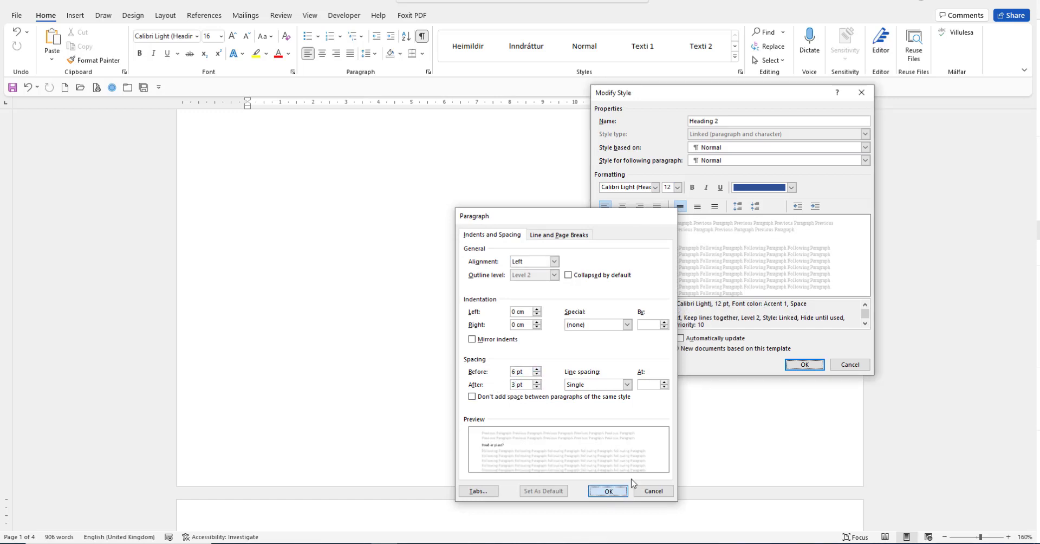
pyautogui.click(806, 365)
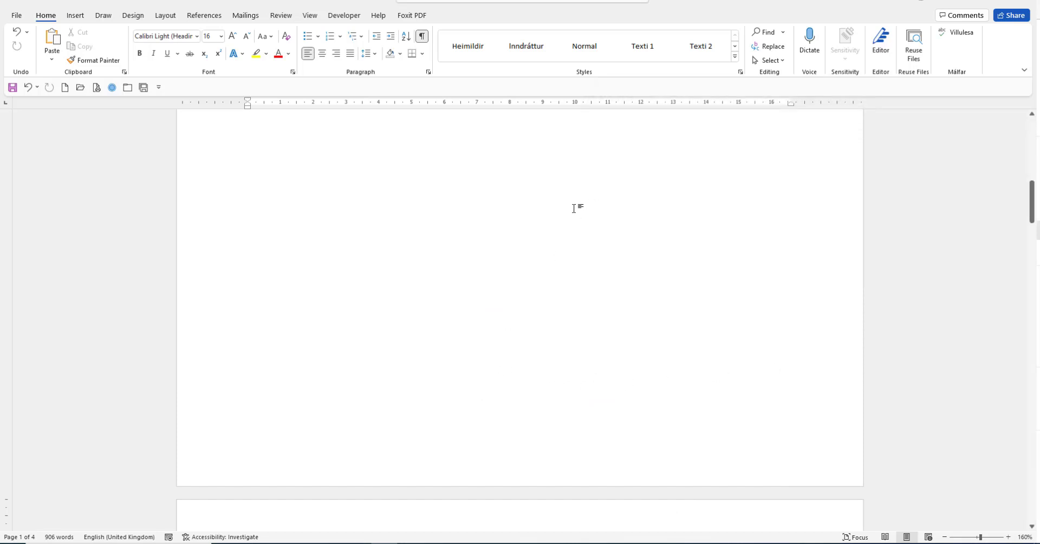
pyautogui.click(740, 72)
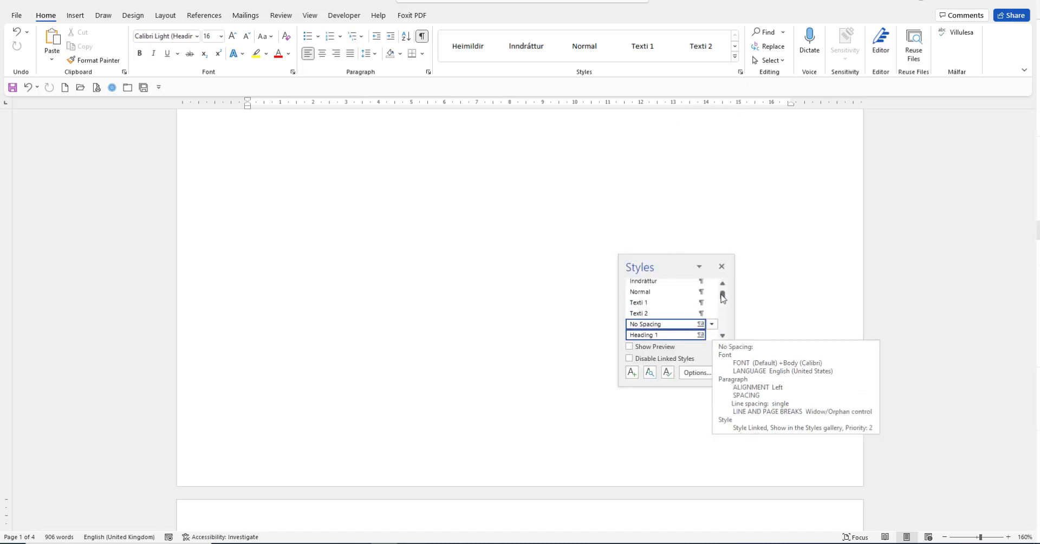
pyautogui.scroll(8, 737, 239)
pyautogui.click(721, 266)
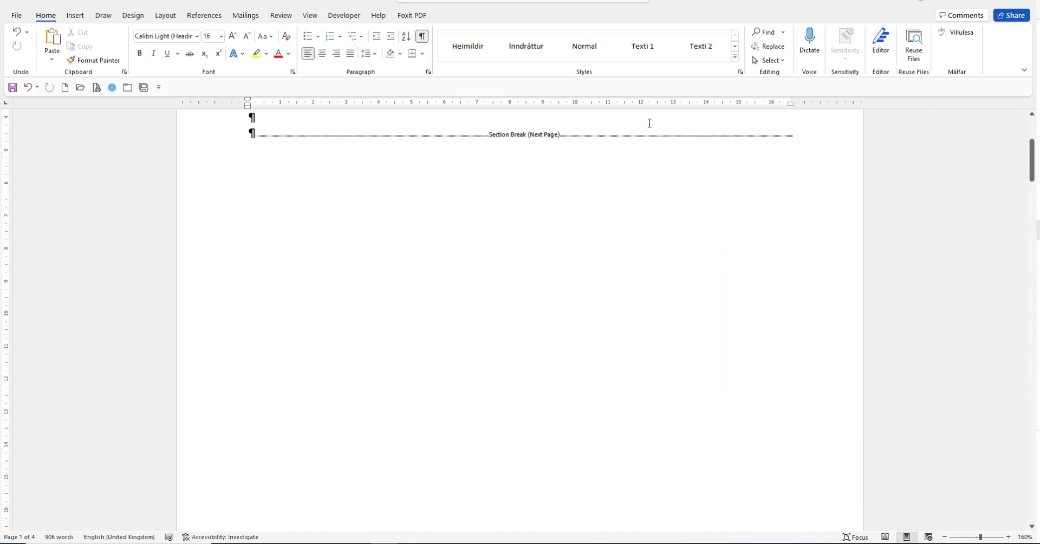
# - Open the Heading 1 style for modification and set its font size to 14
pyautogui.click(734, 56)
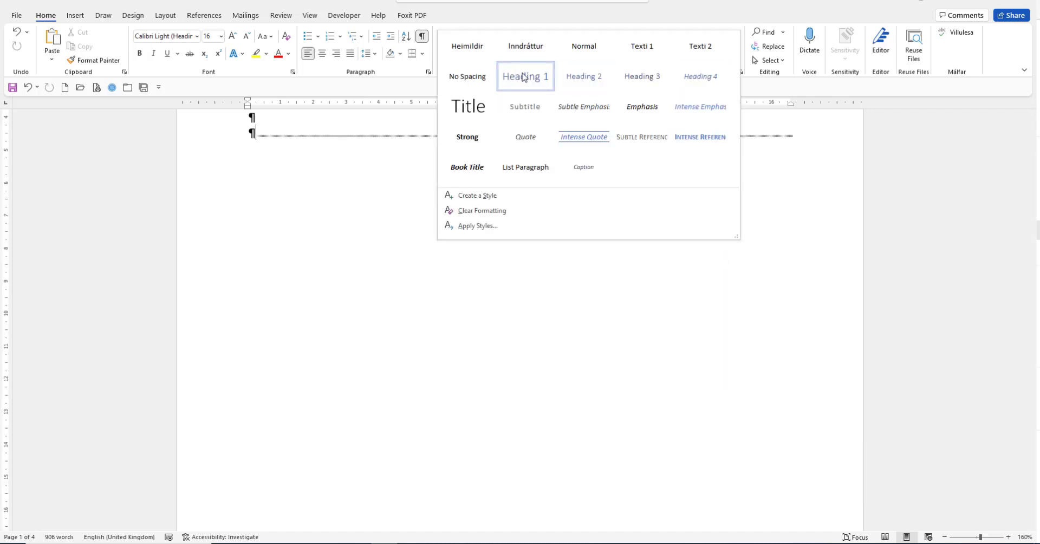
pyautogui.rightClick(523, 77)
pyautogui.click(563, 93)
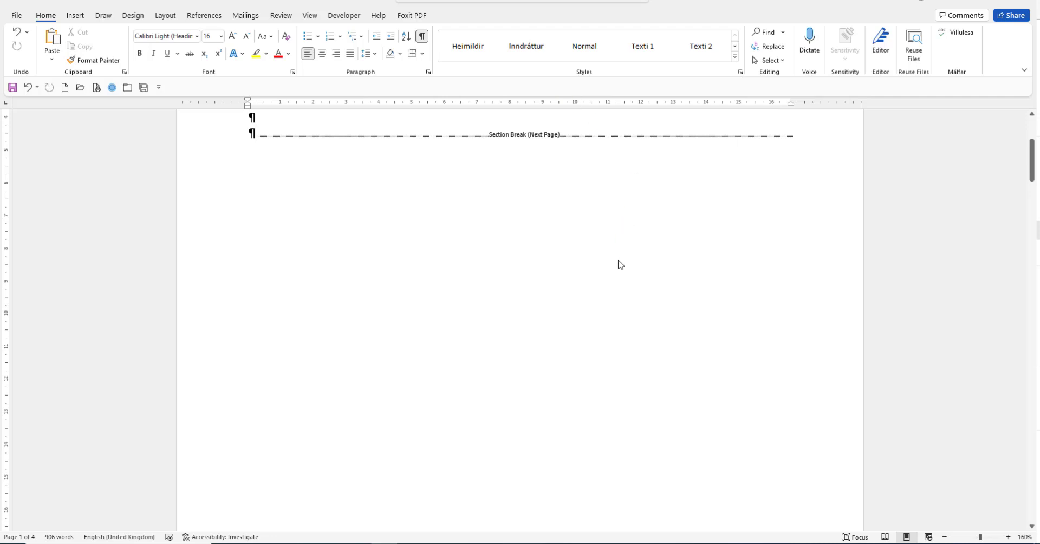
pyautogui.click(677, 187)
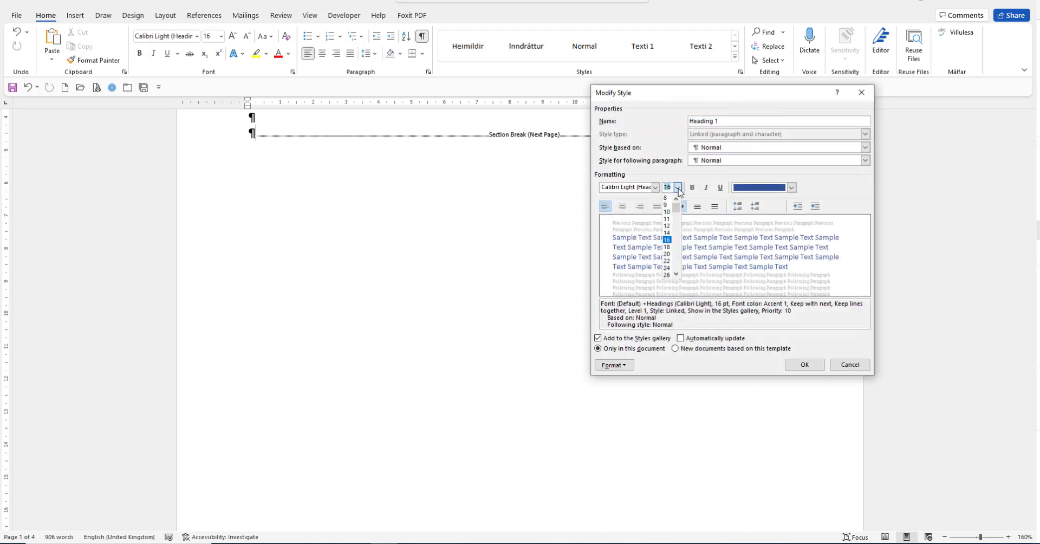
pyautogui.click(670, 235)
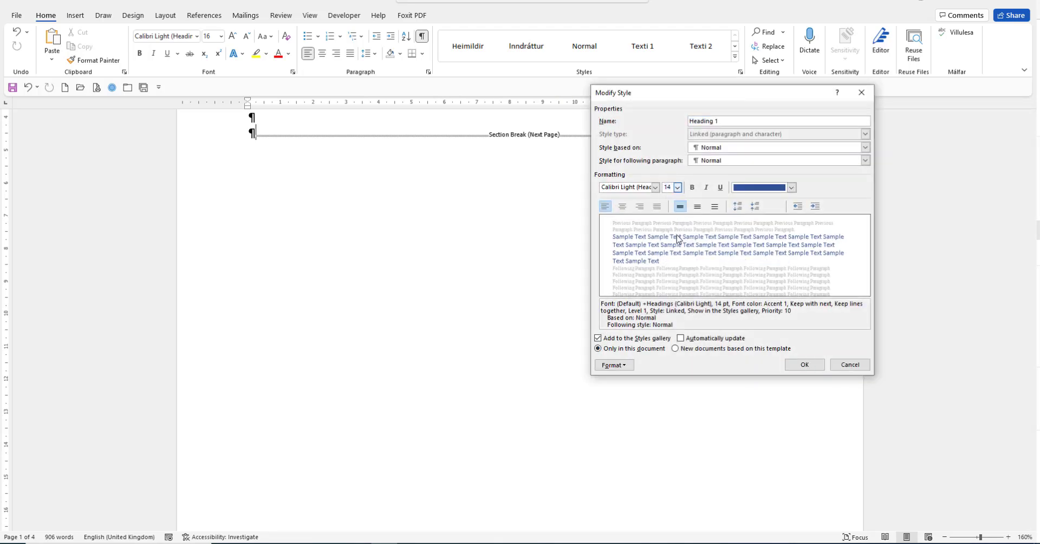
# - Set Heading 1's paragraph spacing after to 6 pt, enable Page break before, and apply the style changes
pyautogui.click(614, 364)
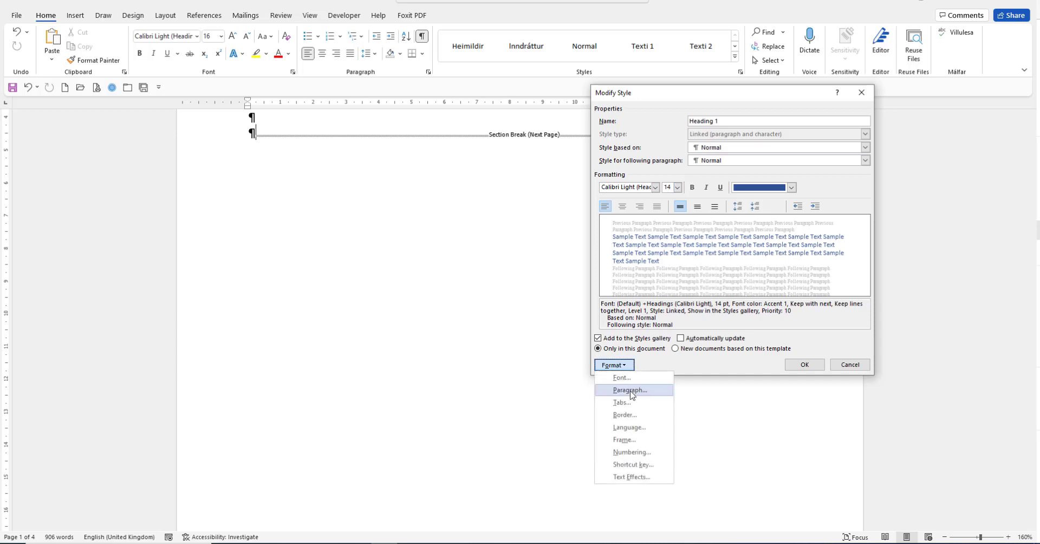
pyautogui.click(623, 392)
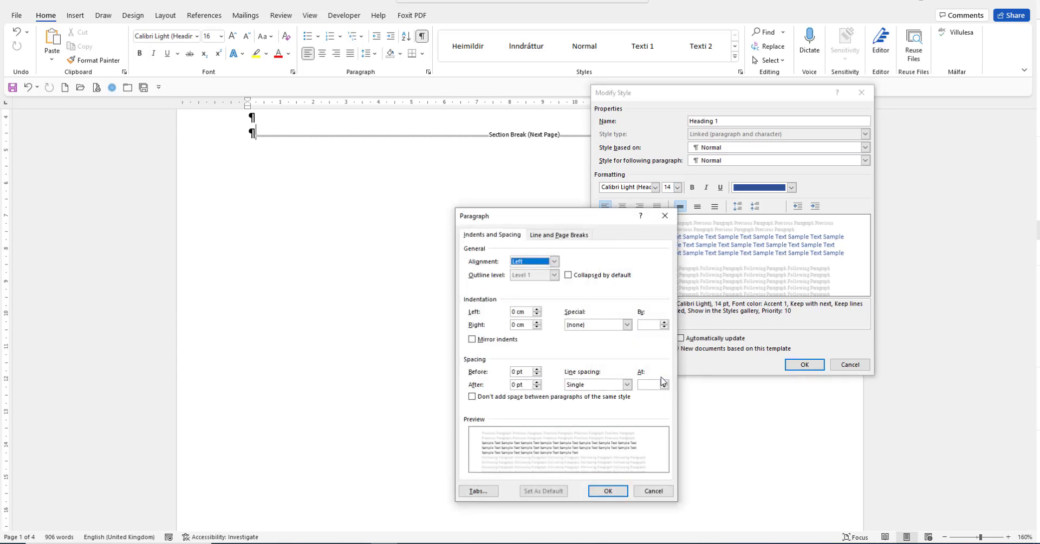
pyautogui.click(536, 382)
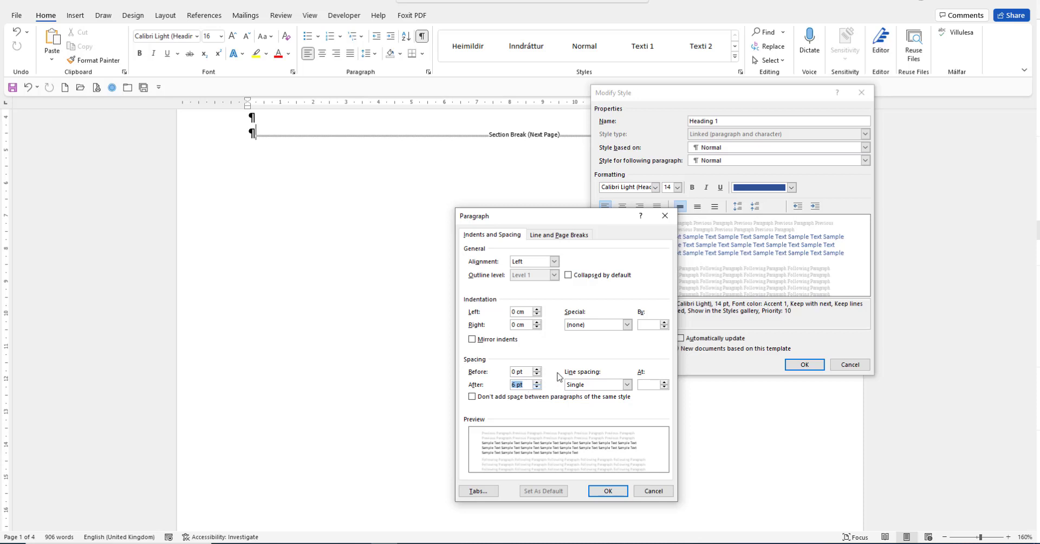
pyautogui.click(576, 237)
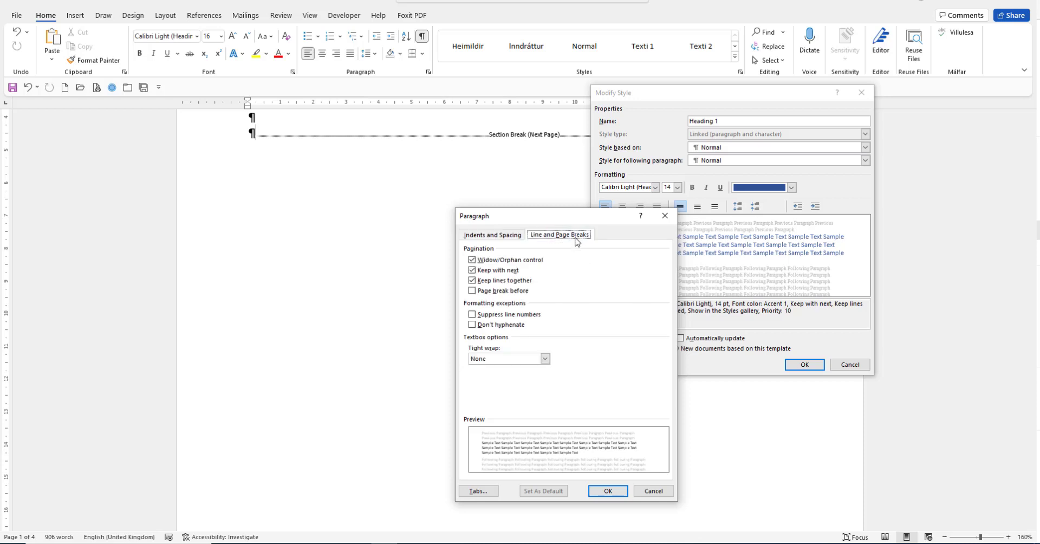
pyautogui.click(472, 291)
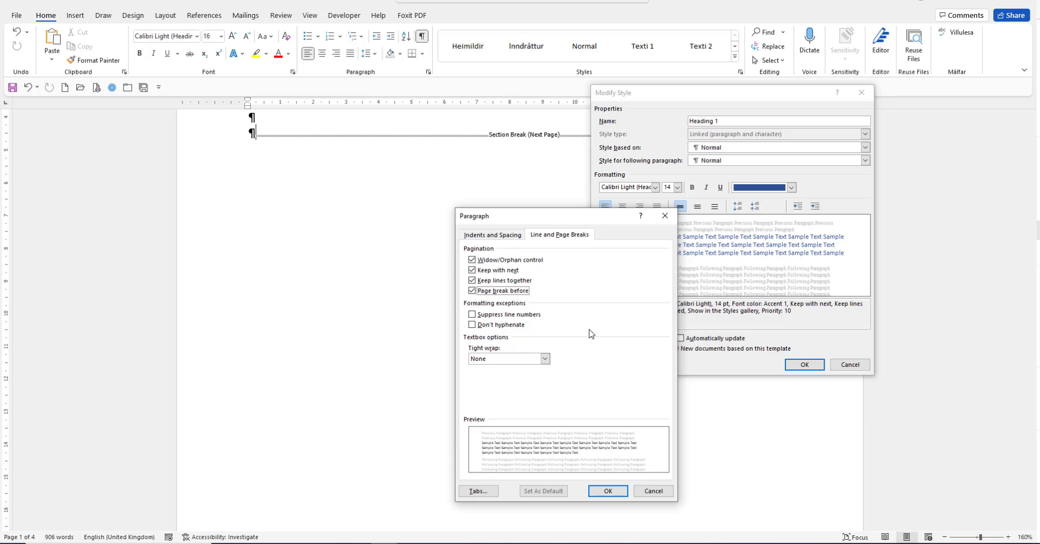
pyautogui.click(486, 235)
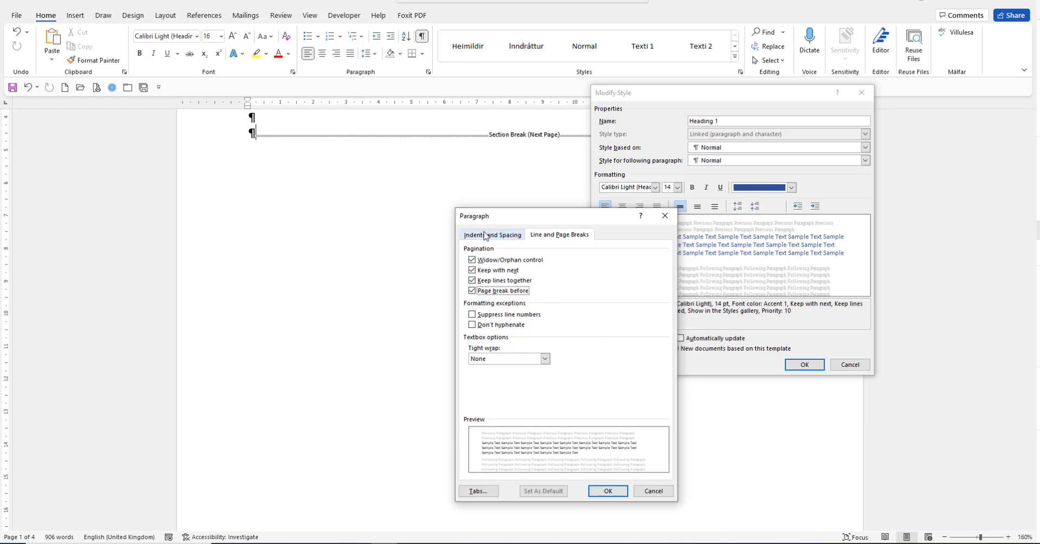
pyautogui.click(608, 490)
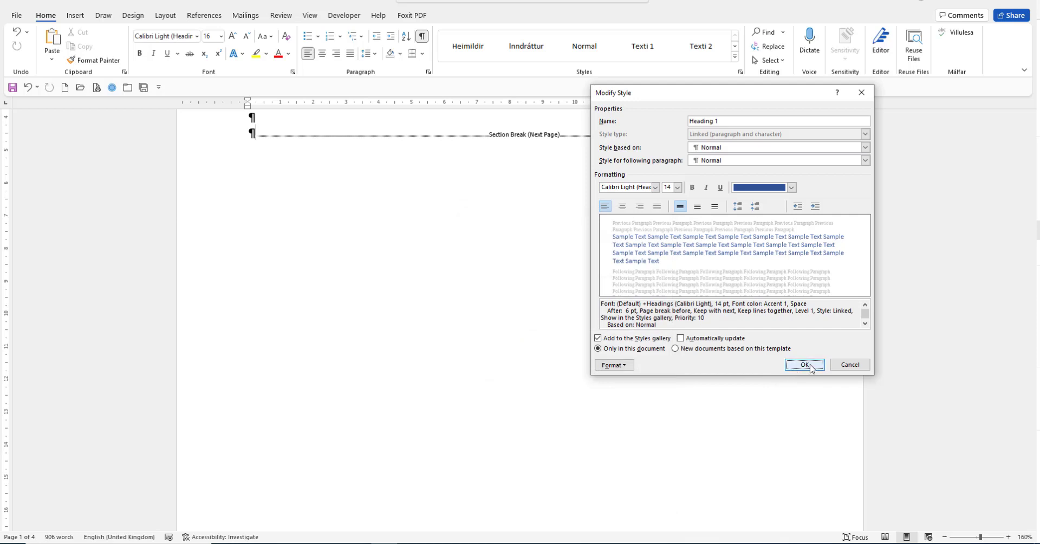
pyautogui.click(805, 365)
# - Check which style the heading "Hvað er plast?" uses in the full list of styles
pyautogui.scroll(3, 404, 380)
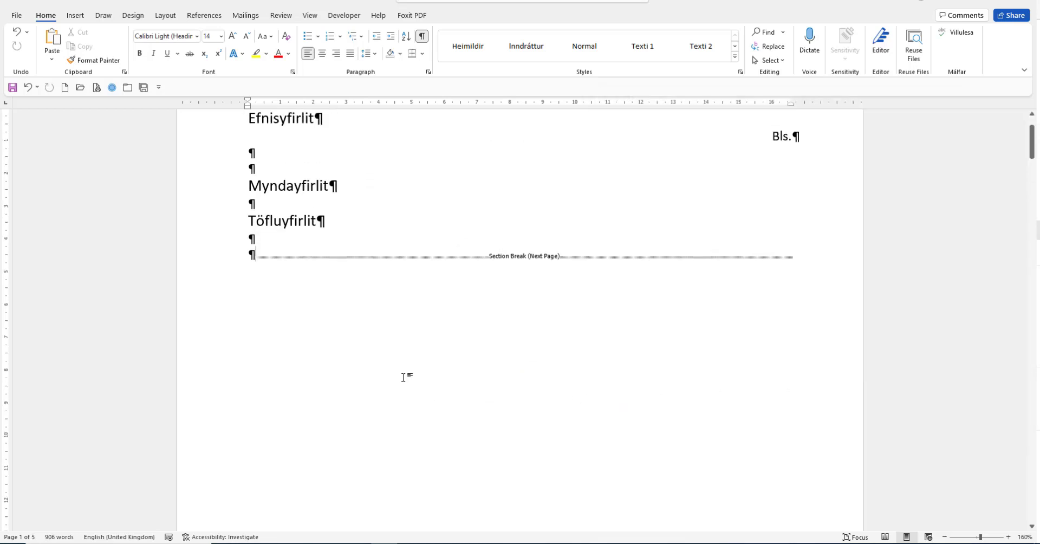
pyautogui.scroll(-10, 406, 376)
pyautogui.scroll(-5, 412, 375)
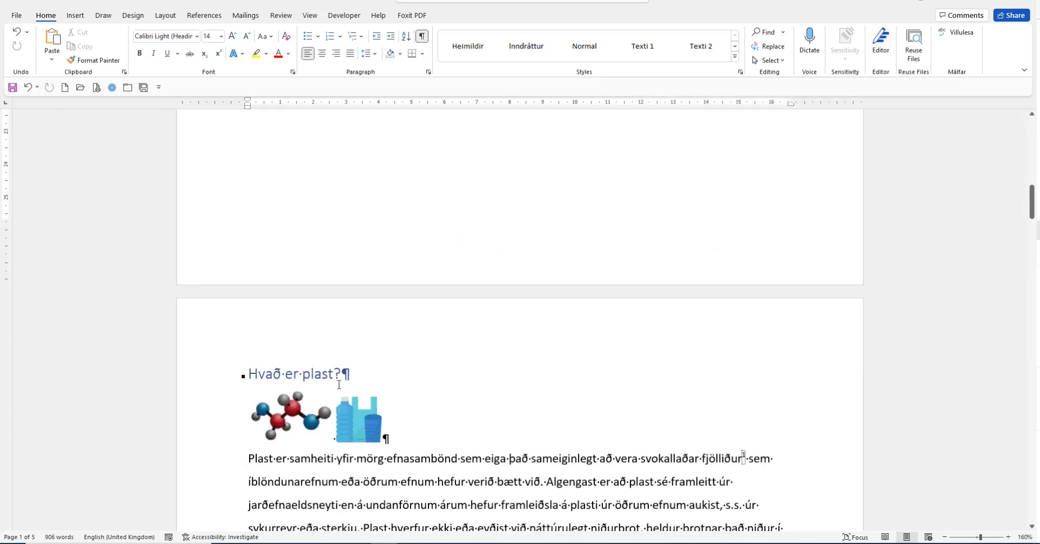
pyautogui.click(317, 374)
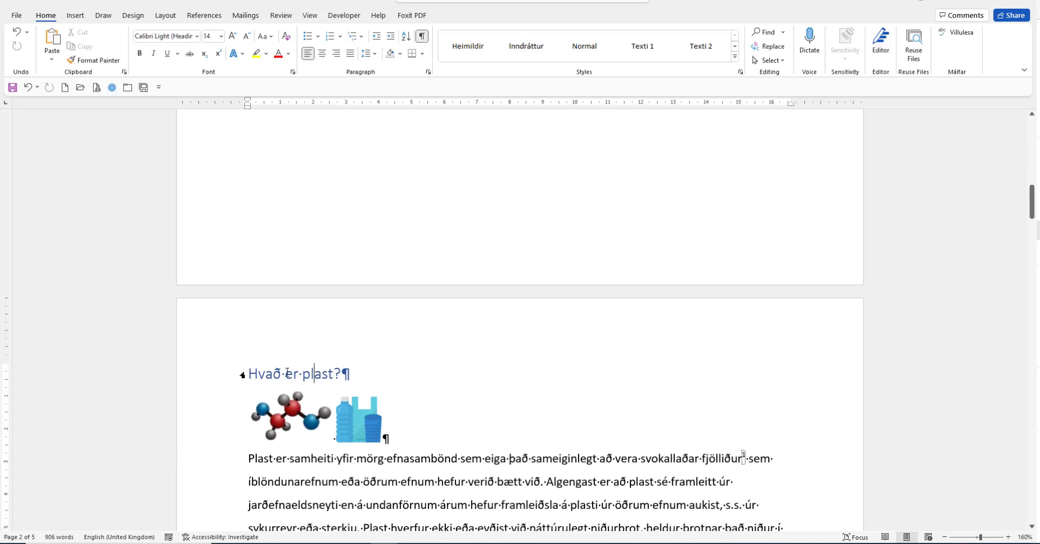
pyautogui.click(740, 72)
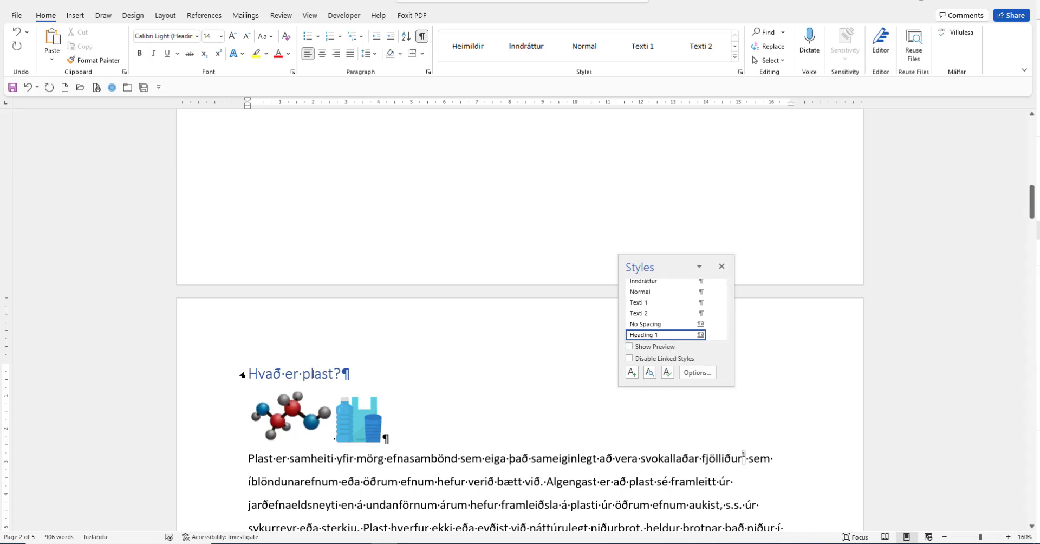
# - Apply the multilevel list format linked to the heading styles (1 Heading 1, 1.1 Heading 2, 1.1.1 Heading 3) from the heading "Plastmengun í hafi"
pyautogui.scroll(-6, 260, 305)
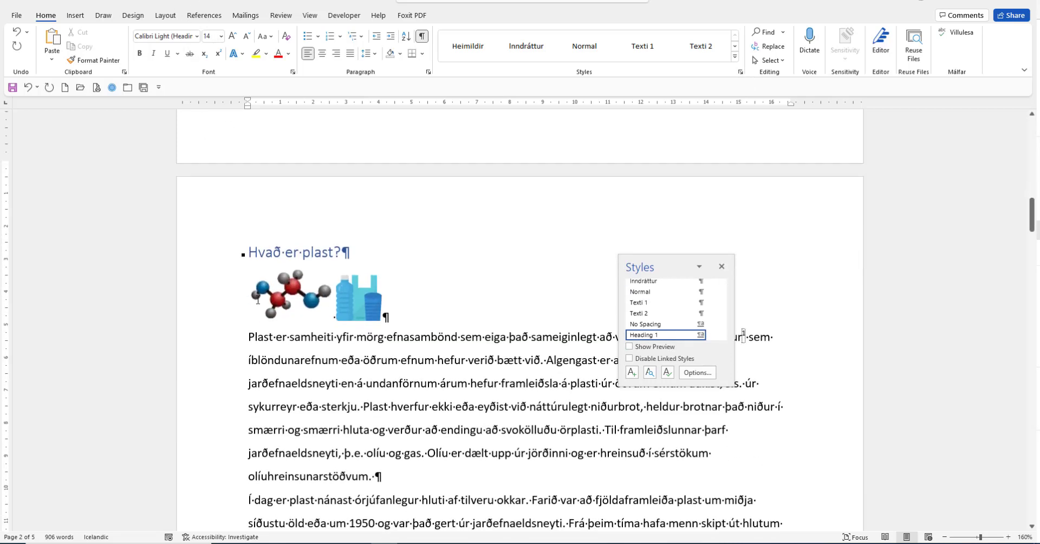
pyautogui.scroll(-2, 261, 304)
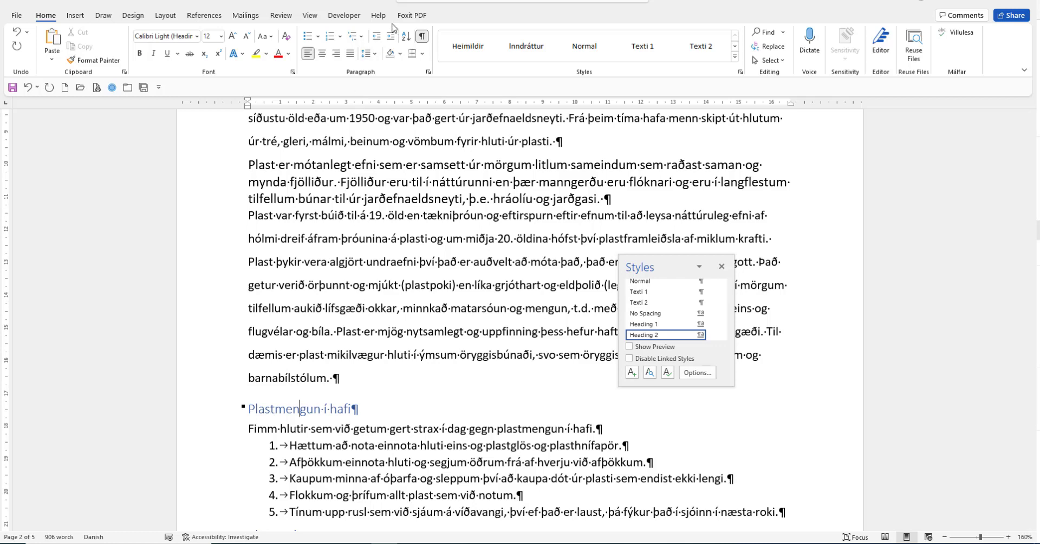
pyautogui.click(359, 37)
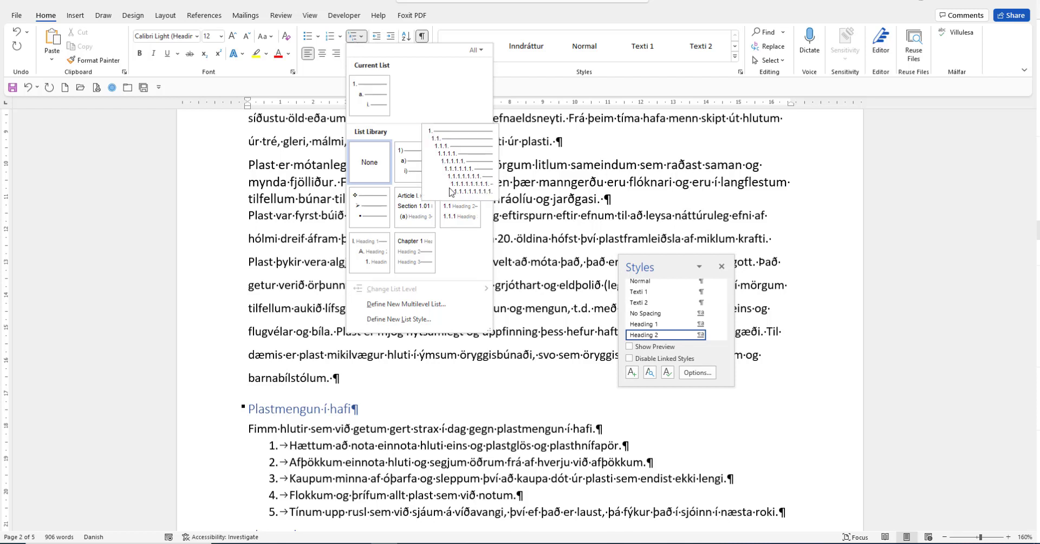
pyautogui.moveTo(461, 210)
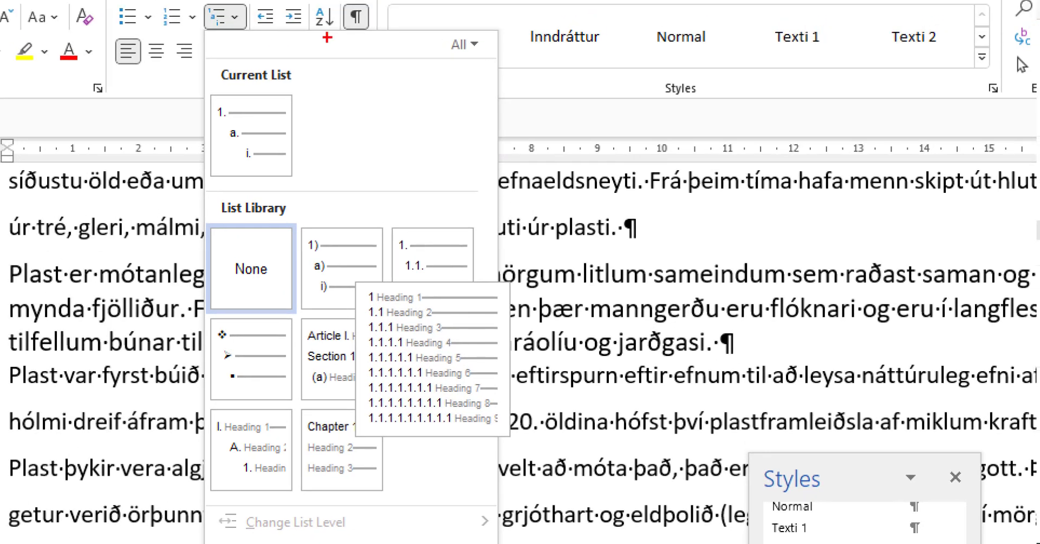
pyautogui.moveTo(242, 22); pyautogui.dragTo(383, 342)
pyautogui.press('Escape')
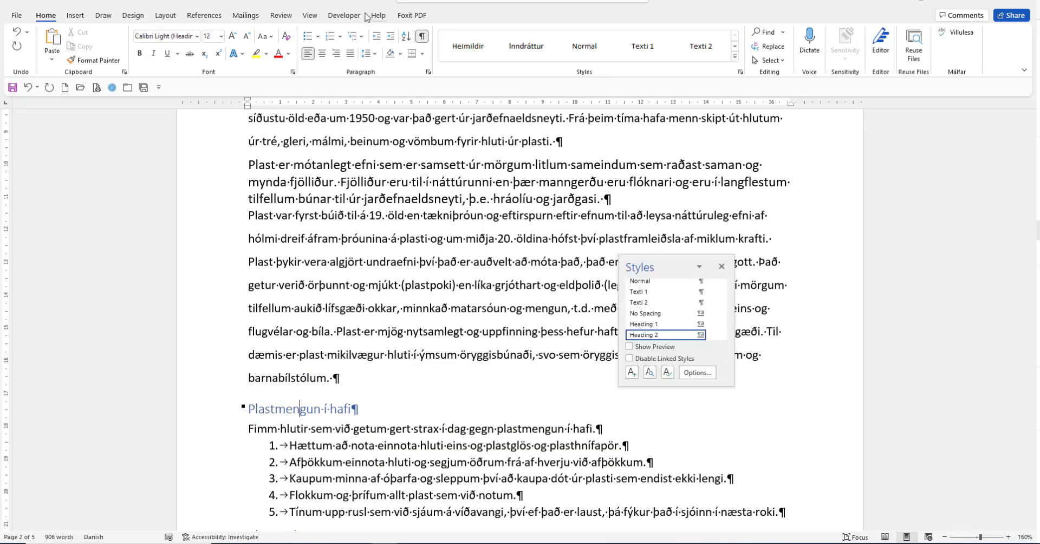
pyautogui.click(239, 16)
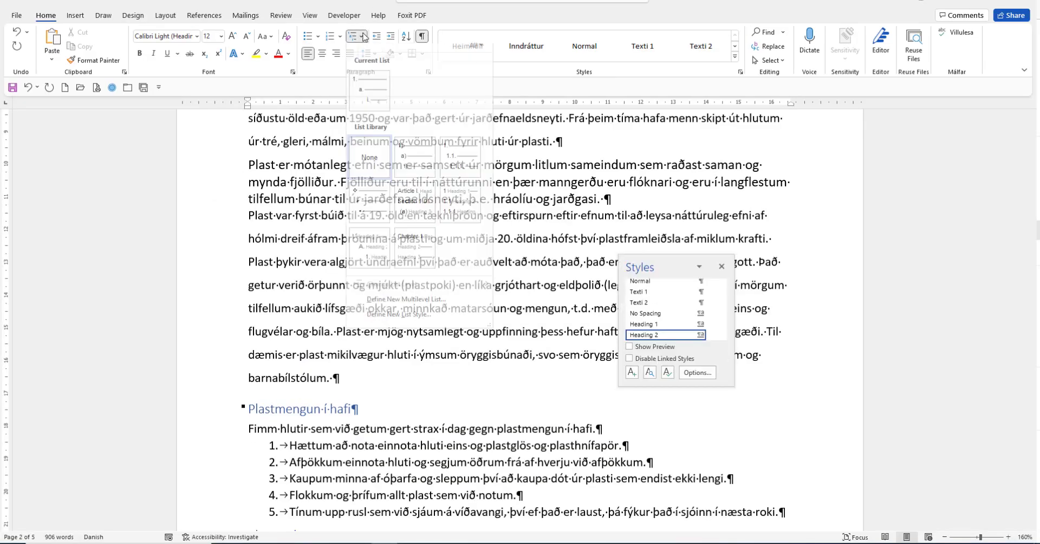
pyautogui.click(457, 216)
# - Check the numbering and styles of the headings "Hvað er plast?" and "Plastmengun í hafi"
pyautogui.scroll(10, 382, 406)
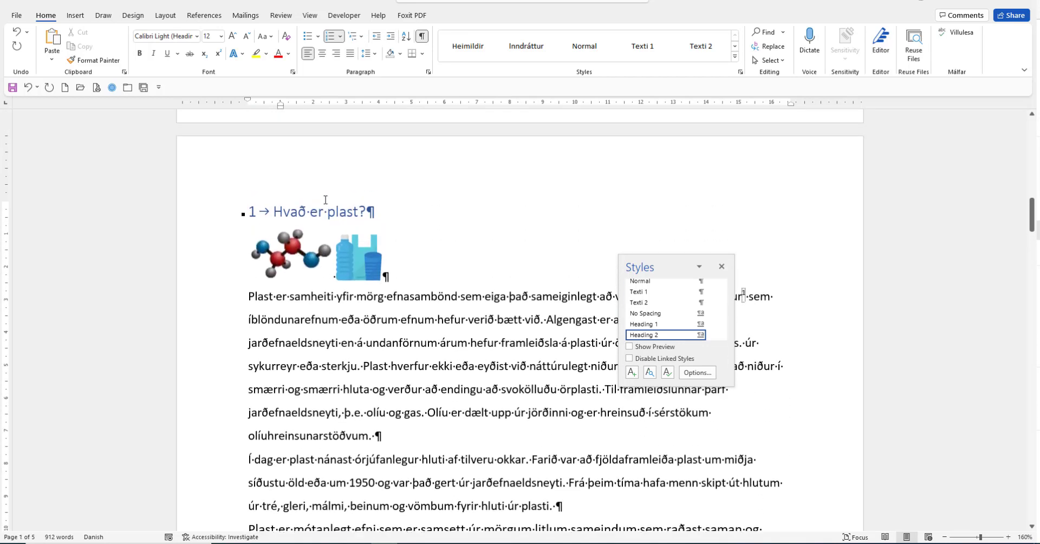
pyautogui.click(324, 211)
pyautogui.scroll(-10, 340, 216)
pyautogui.scroll(-1, 330, 383)
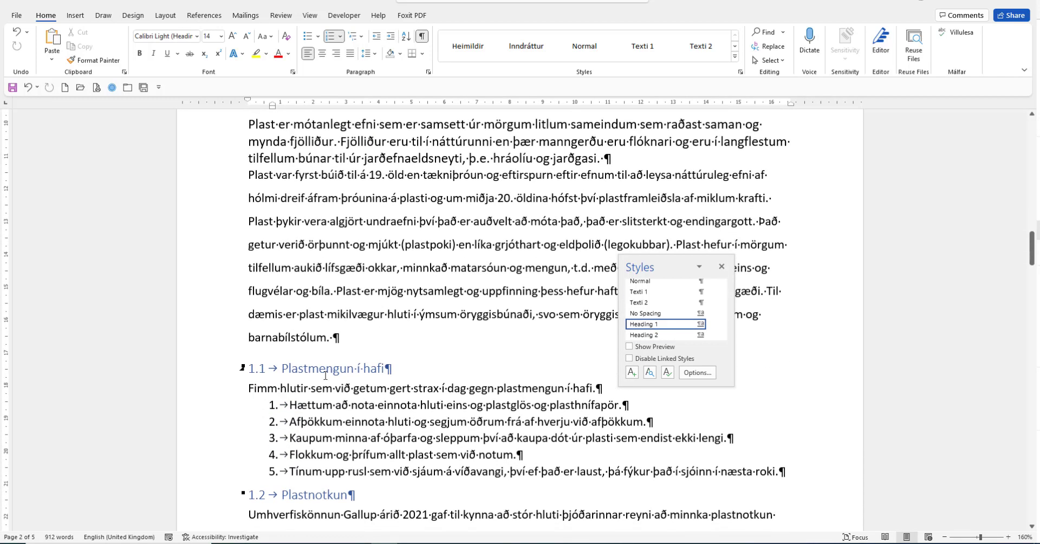
pyautogui.click(327, 369)
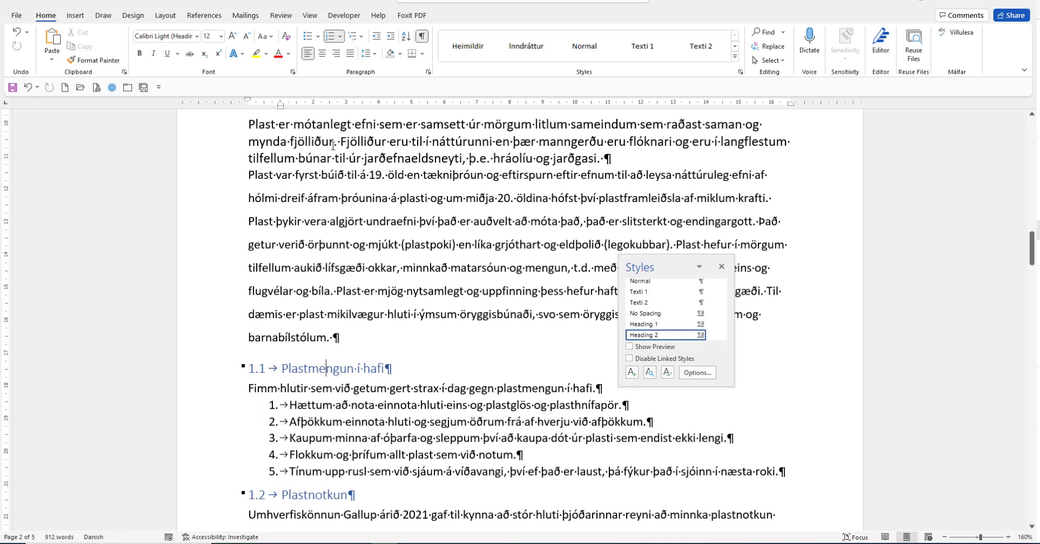
# - Display the Navigation pane with the document's headings and close the Styles pane
pyautogui.click(310, 16)
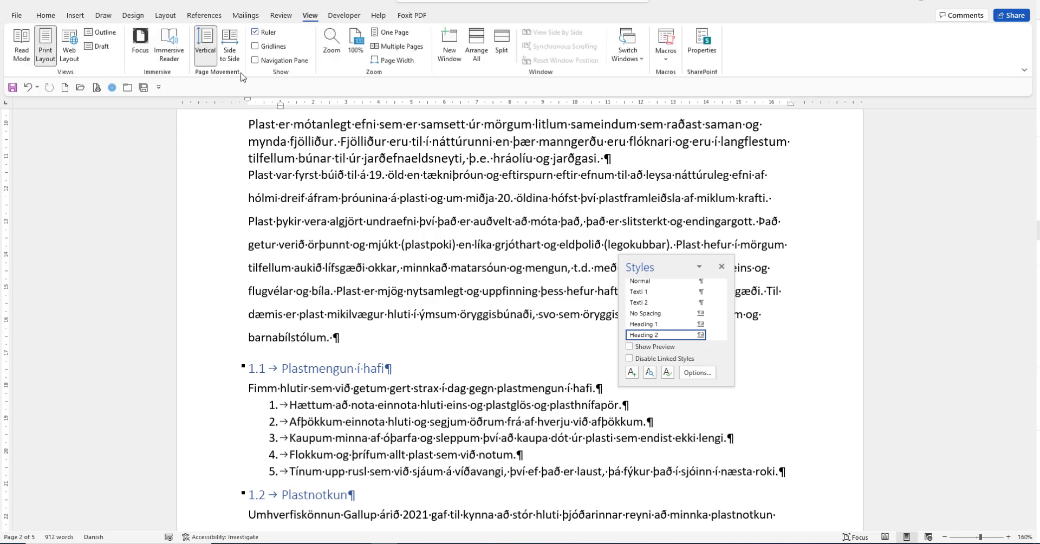
pyautogui.click(255, 61)
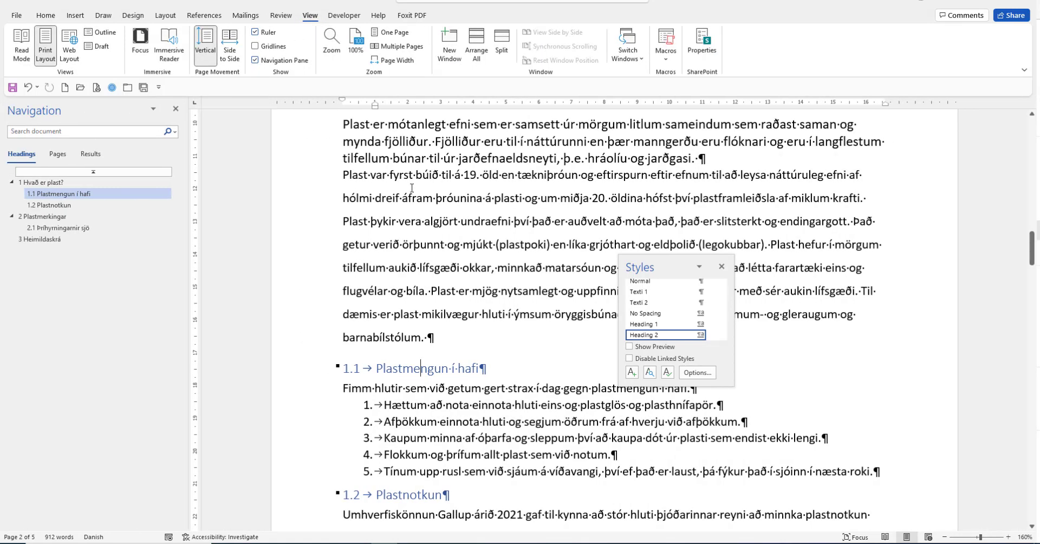
pyautogui.click(721, 267)
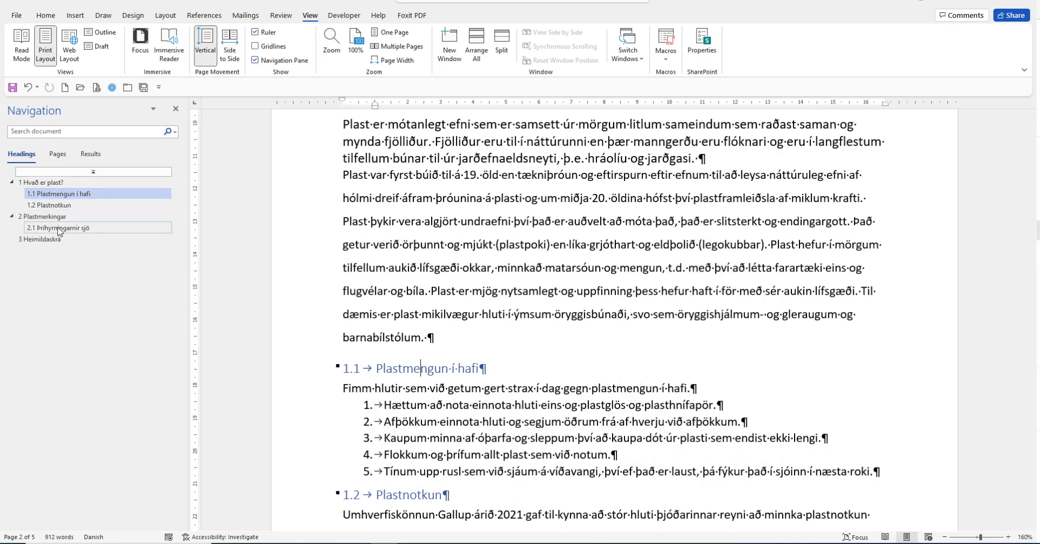
pyautogui.click(405, 234)
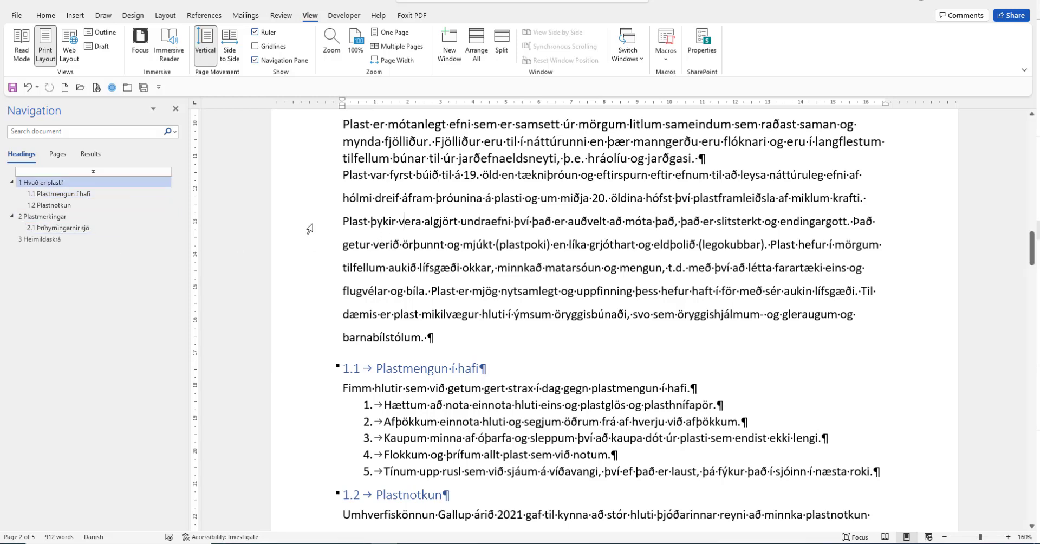